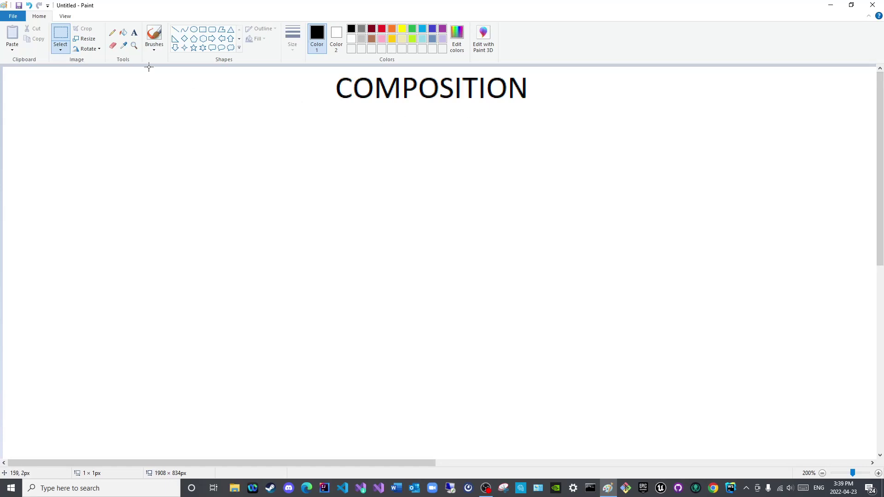
Type the quoted caption "has-a" under the COMPOSITION heading and centre it
{"action": "left_click", "coordinate": [134, 32]}
{"action": "left_click_drag", "start_coordinate": [353, 103], "coordinate": [558, 146]}
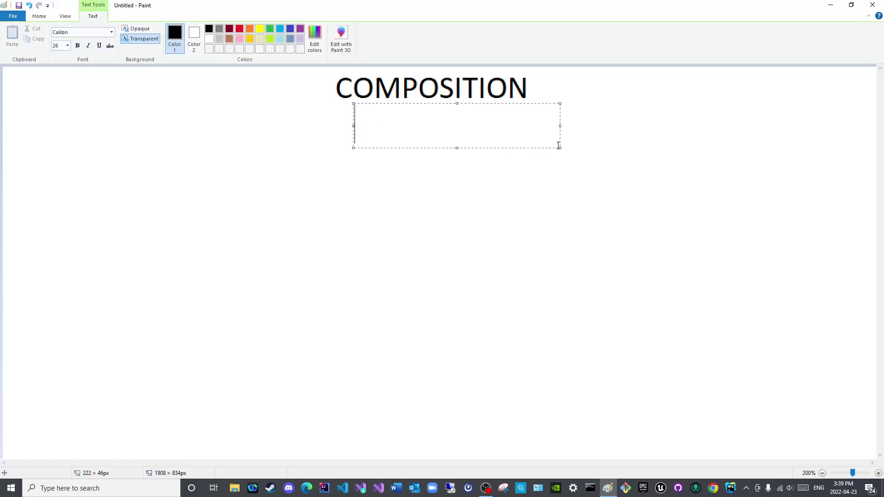
{"action": "type", "text": "\"has"}
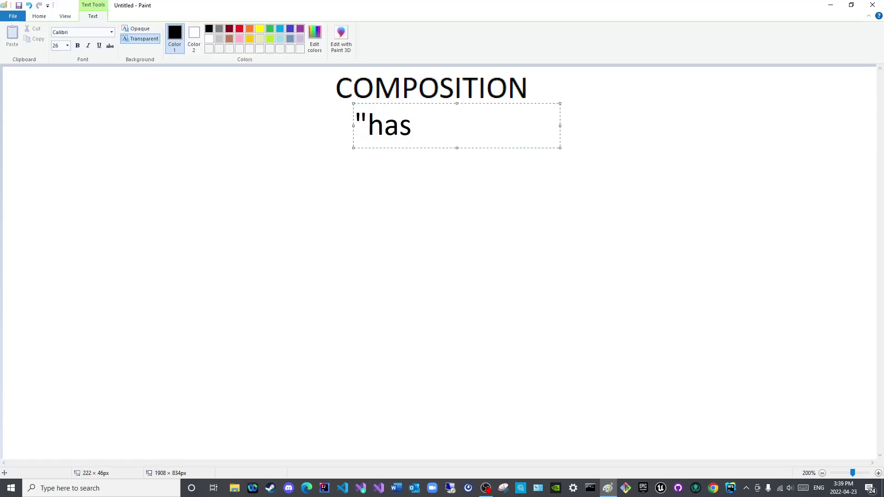
{"action": "type", "text": "-a\""}
{"action": "left_click_drag", "start_coordinate": [519, 103], "coordinate": [548, 103]}
{"action": "left_click", "coordinate": [674, 102]}
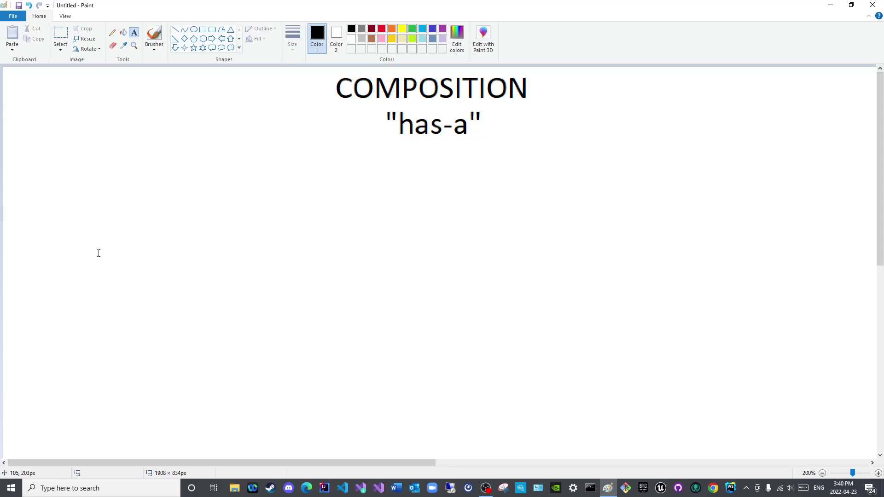
Draw a tall rectangle on the left with a horizontal divider line near its top
{"action": "left_click", "coordinate": [202, 29]}
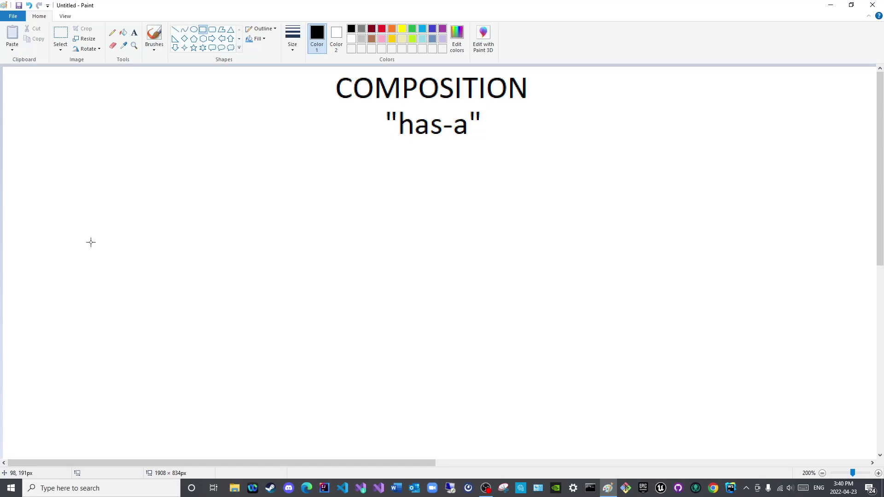
{"action": "mouse_move", "coordinate": [42, 194]}
{"action": "left_mouse_down"}
{"action": "mouse_move", "coordinate": [262, 385]}
{"action": "mouse_move", "coordinate": [227, 420]}
{"action": "left_mouse_up"}
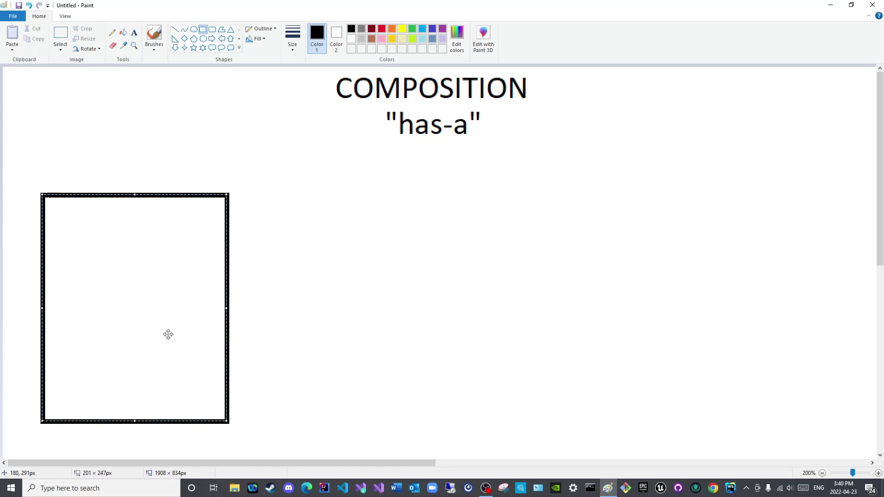
{"action": "left_click_drag", "start_coordinate": [167, 333], "coordinate": [179, 282]}
{"action": "left_click_drag", "start_coordinate": [144, 374], "coordinate": [147, 410]}
{"action": "left_click", "coordinate": [292, 328]}
{"action": "left_click", "coordinate": [174, 29]}
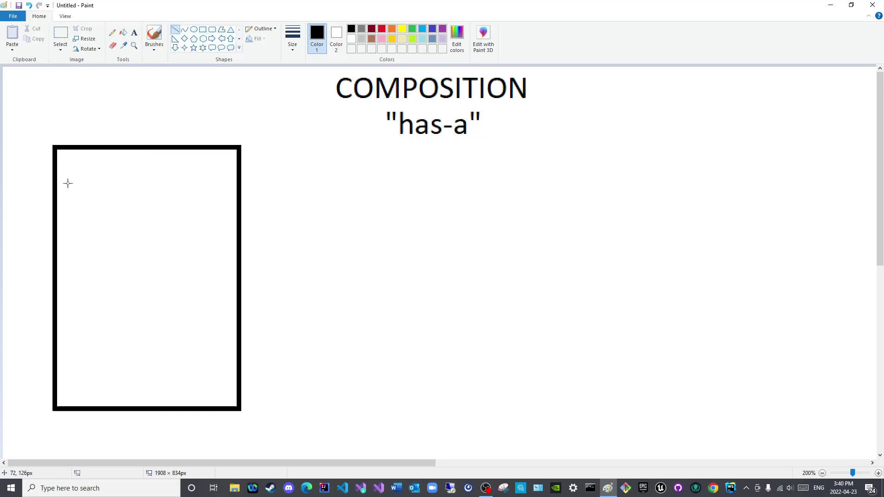
{"action": "left_click_drag", "start_coordinate": [56, 177], "coordinate": [239, 177]}
{"action": "key", "text": "Down"}
{"action": "key", "text": "Down"}
{"action": "key", "text": "Down"}
{"action": "key", "text": "Down"}
{"action": "key", "text": "Down"}
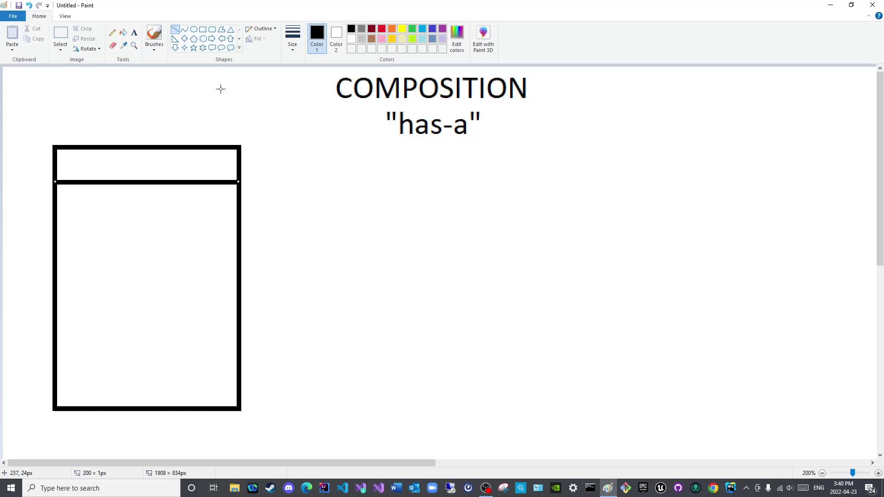
Move the whole class box slightly lower on the canvas
{"action": "left_click", "coordinate": [62, 37]}
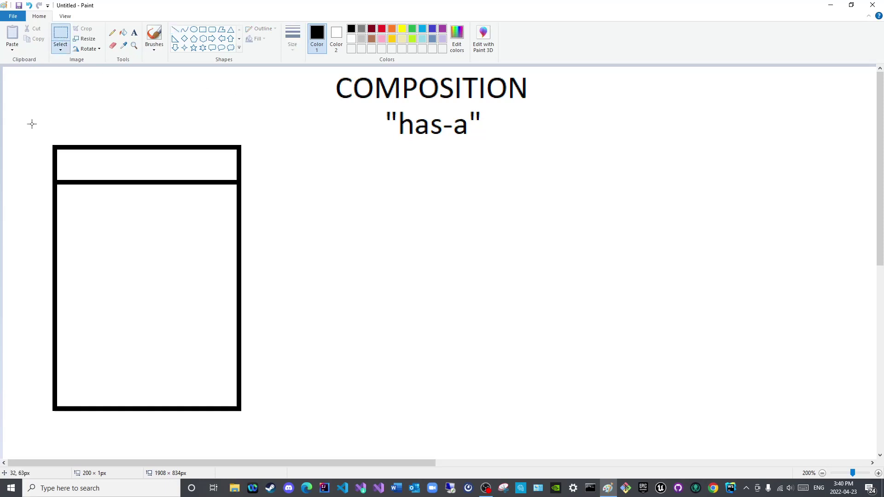
{"action": "mouse_move", "coordinate": [37, 137]}
{"action": "left_mouse_down"}
{"action": "mouse_move", "coordinate": [83, 244]}
{"action": "mouse_move", "coordinate": [233, 419]}
{"action": "mouse_move", "coordinate": [253, 422]}
{"action": "left_mouse_up"}
{"action": "left_click_drag", "start_coordinate": [205, 358], "coordinate": [205, 383]}
{"action": "left_click", "coordinate": [363, 339]}
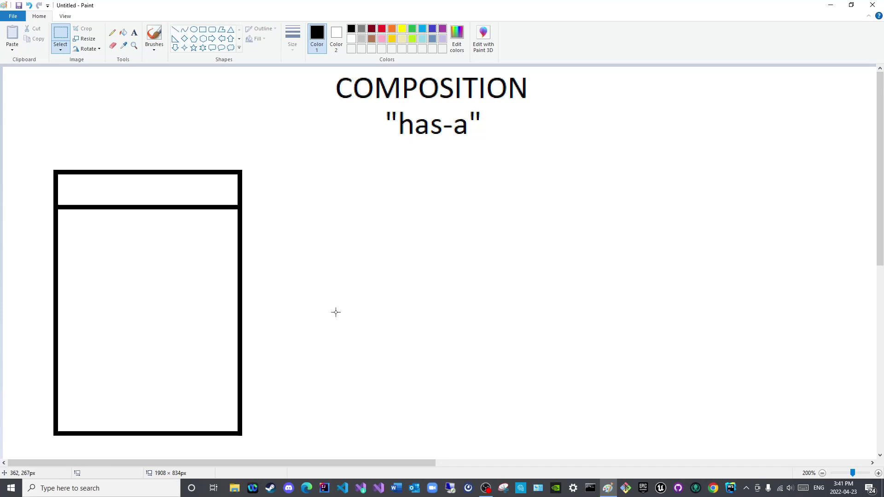
Recolour the left box's outline and divider maroon with the Fill tool
{"action": "left_click", "coordinate": [202, 30]}
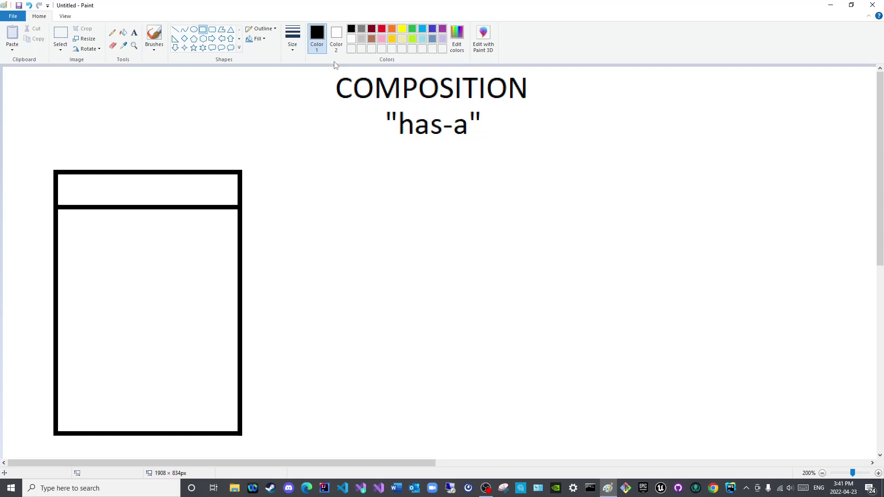
{"action": "left_click", "coordinate": [123, 33]}
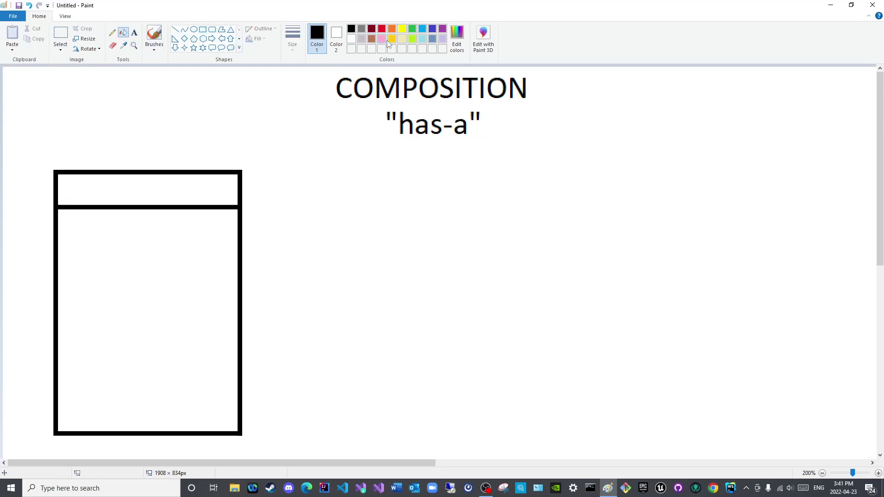
{"action": "left_click", "coordinate": [371, 29]}
{"action": "left_click", "coordinate": [134, 172]}
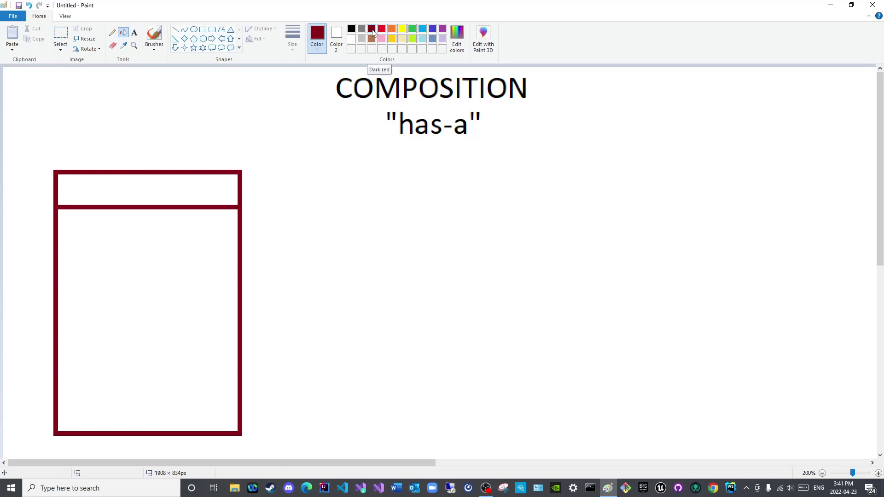
Draw a tall green rectangle on the right with a divider line near its top
{"action": "left_click", "coordinate": [202, 29]}
{"action": "left_click", "coordinate": [411, 29]}
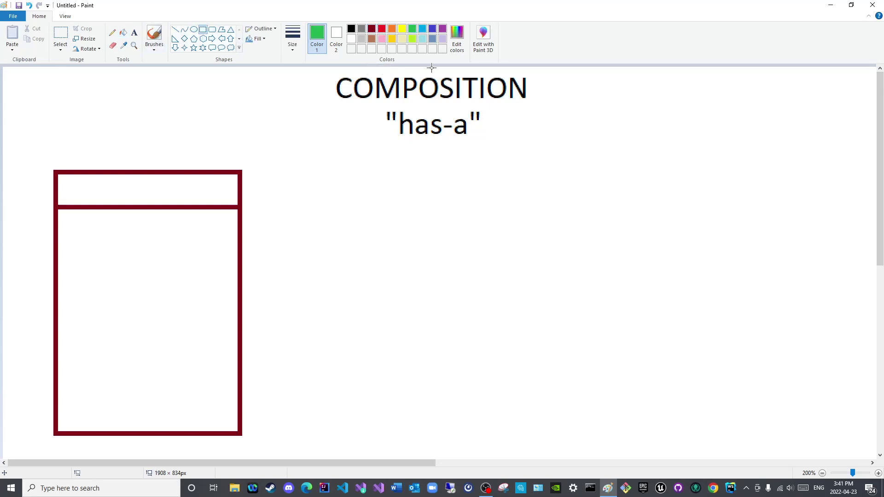
{"action": "left_click_drag", "start_coordinate": [536, 148], "coordinate": [728, 420]}
{"action": "left_click_drag", "start_coordinate": [643, 315], "coordinate": [643, 322]}
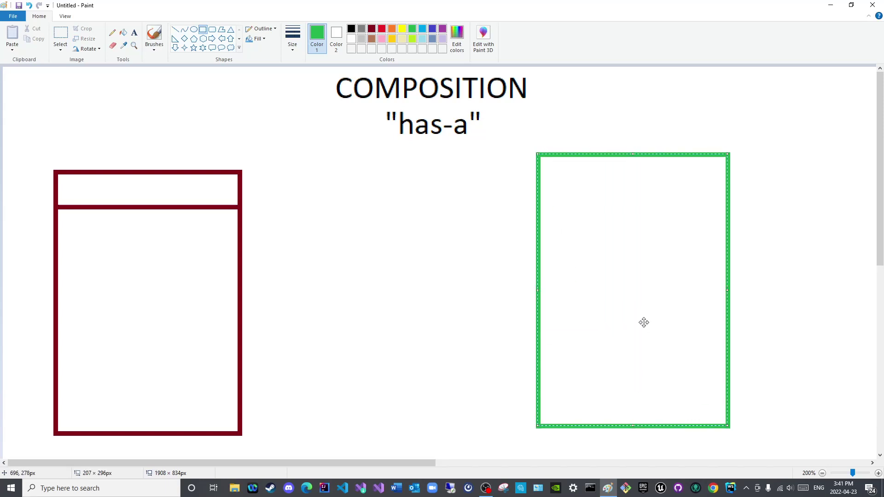
{"action": "left_click", "coordinate": [175, 29]}
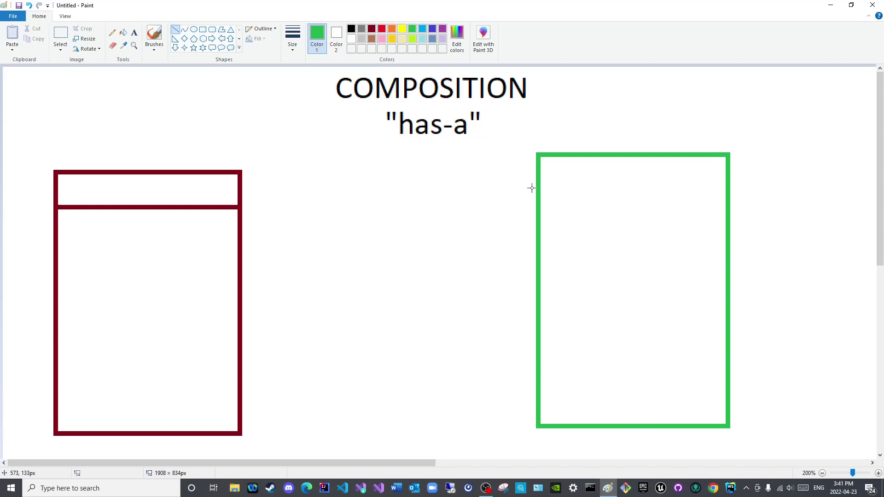
{"action": "left_click_drag", "start_coordinate": [539, 185], "coordinate": [725, 186]}
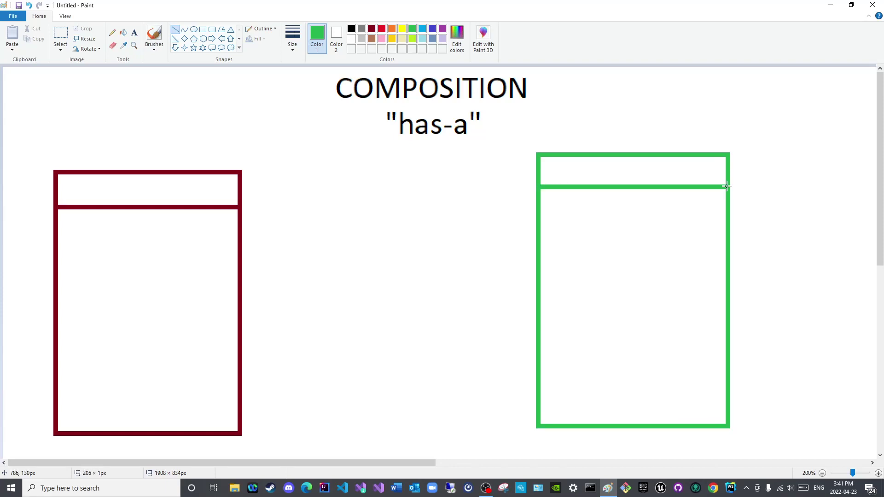
{"action": "key", "text": "Down"}
{"action": "key", "text": "Down"}
{"action": "key", "text": "Down"}
{"action": "key", "text": "Down"}
{"action": "key", "text": "Down"}
{"action": "key", "text": "Down"}
{"action": "key", "text": "Down"}
{"action": "key", "text": "Down"}
{"action": "key", "text": "Down"}
{"action": "key", "text": "Down"}
{"action": "key", "text": "Down"}
{"action": "key", "text": "Down"}
{"action": "key", "text": "Down"}
{"action": "key", "text": "Down"}
{"action": "key", "text": "Down"}
{"action": "key", "text": "Down"}
{"action": "key", "text": "Down"}
{"action": "key", "text": "Down"}
{"action": "key", "text": "Down"}
{"action": "key", "text": "Down"}
{"action": "key", "text": "Up"}
{"action": "key", "text": "Up"}
{"action": "key", "text": "Up"}
{"action": "key", "text": "Up"}
{"action": "key", "text": "Up"}
{"action": "key", "text": "Up"}
{"action": "key", "text": "Up"}
{"action": "key", "text": "Up"}
{"action": "key", "text": "Up"}
{"action": "key", "text": "Up"}
{"action": "key", "text": "Up"}
{"action": "key", "text": "Up"}
{"action": "key", "text": "Up"}
{"action": "key", "text": "Up"}
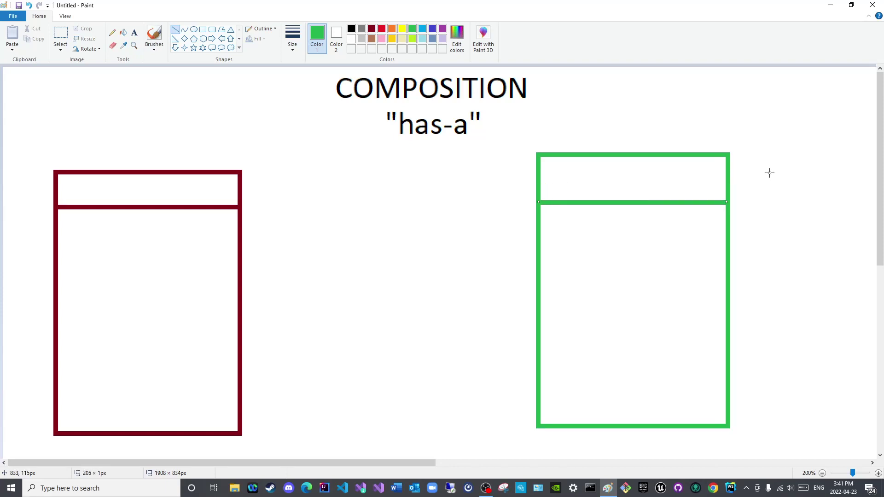
{"action": "key", "text": "Up"}
{"action": "key", "text": "Up"}
{"action": "key", "text": "Up"}
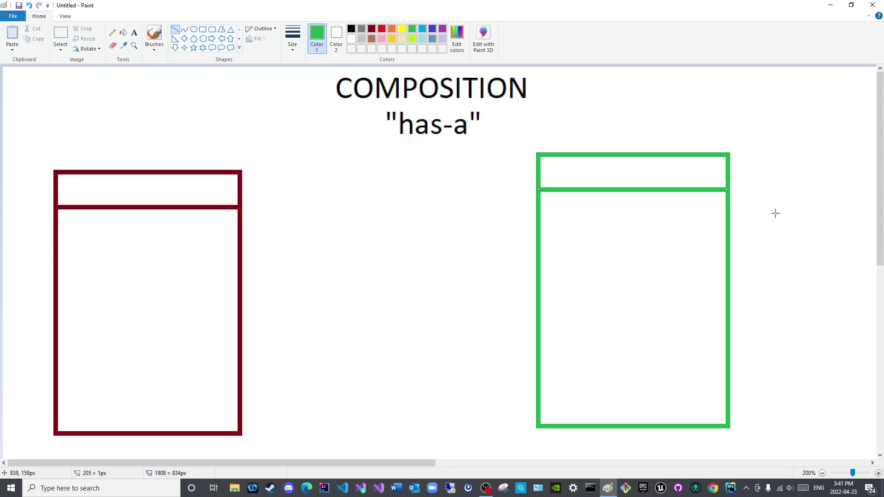
Add a second green divider across the right box and a maroon one across the left box
{"action": "left_click", "coordinate": [765, 243]}
{"action": "mouse_move", "coordinate": [539, 320]}
{"action": "left_mouse_down"}
{"action": "mouse_move", "coordinate": [725, 310]}
{"action": "mouse_move", "coordinate": [730, 320]}
{"action": "left_mouse_up"}
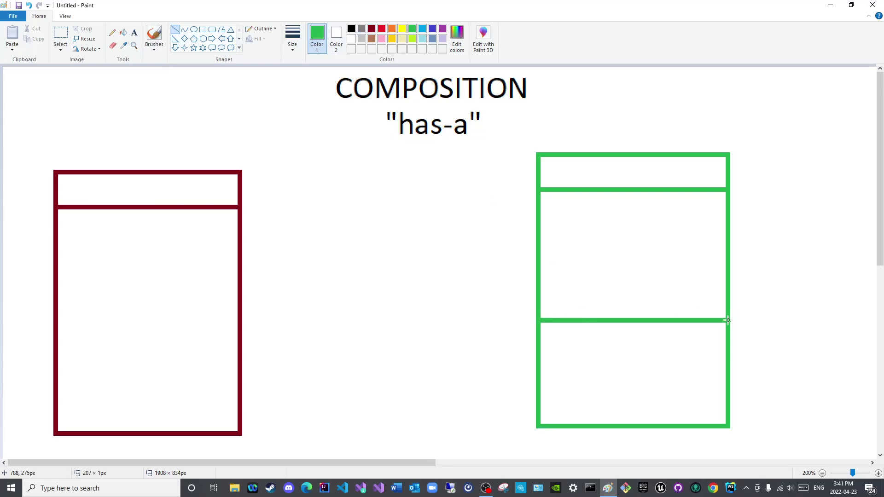
{"action": "left_click", "coordinate": [756, 312]}
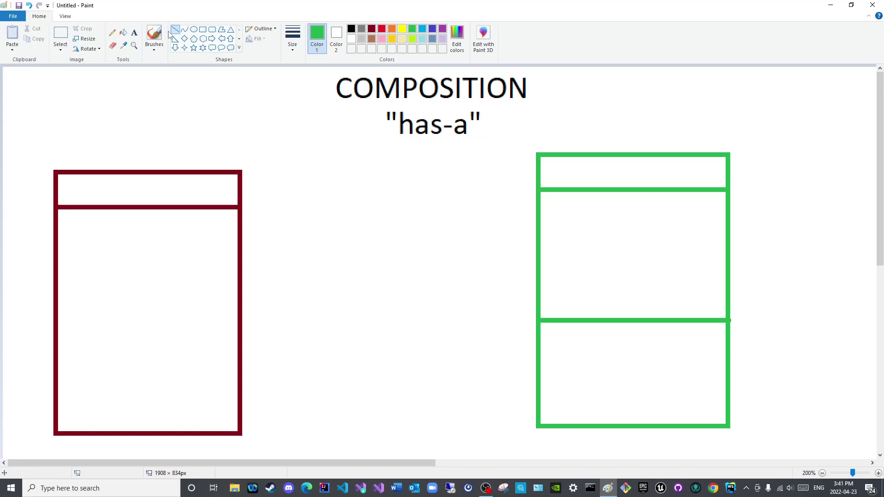
{"action": "left_click", "coordinate": [371, 28]}
{"action": "left_click_drag", "start_coordinate": [55, 330], "coordinate": [239, 330]}
{"action": "left_click", "coordinate": [298, 322]}
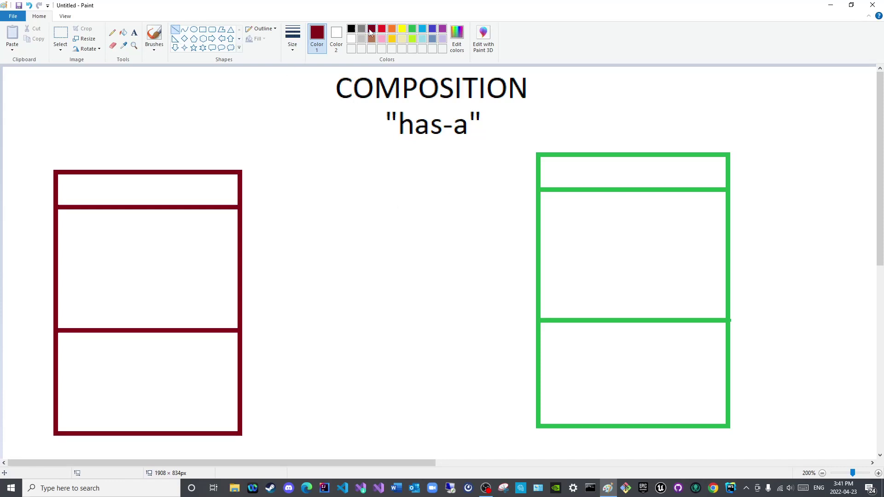
Title the maroon box's top compartment "University" at font size 11, centred
{"action": "left_click", "coordinate": [134, 33]}
{"action": "left_click_drag", "start_coordinate": [91, 181], "coordinate": [145, 195]}
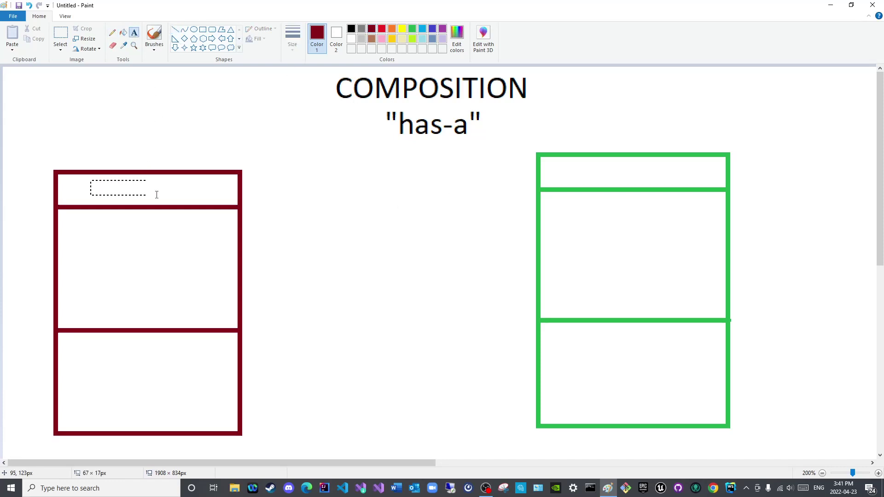
{"action": "type", "text": "Univer"}
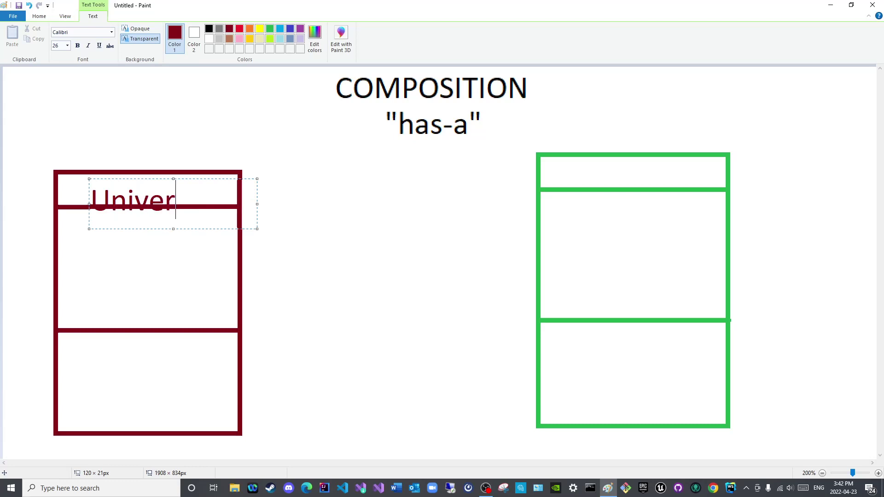
{"action": "type", "text": "sity"}
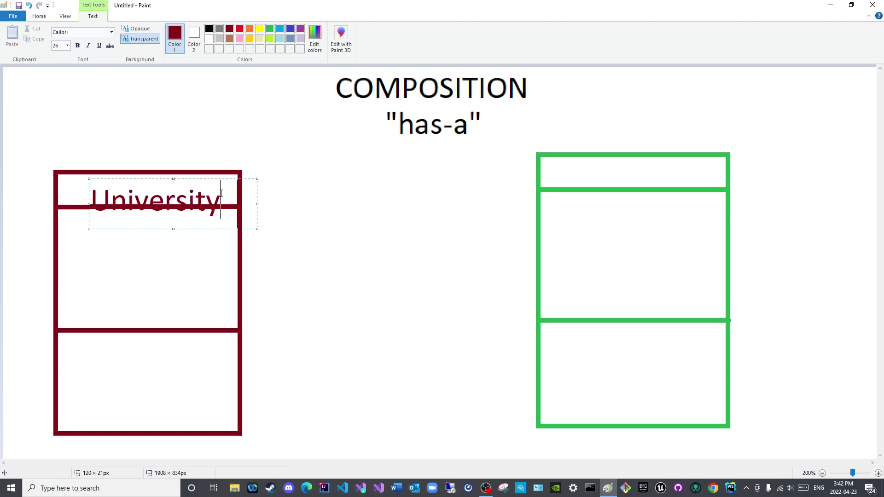
{"action": "left_click_drag", "start_coordinate": [221, 194], "coordinate": [91, 198]}
{"action": "left_click", "coordinate": [67, 46]}
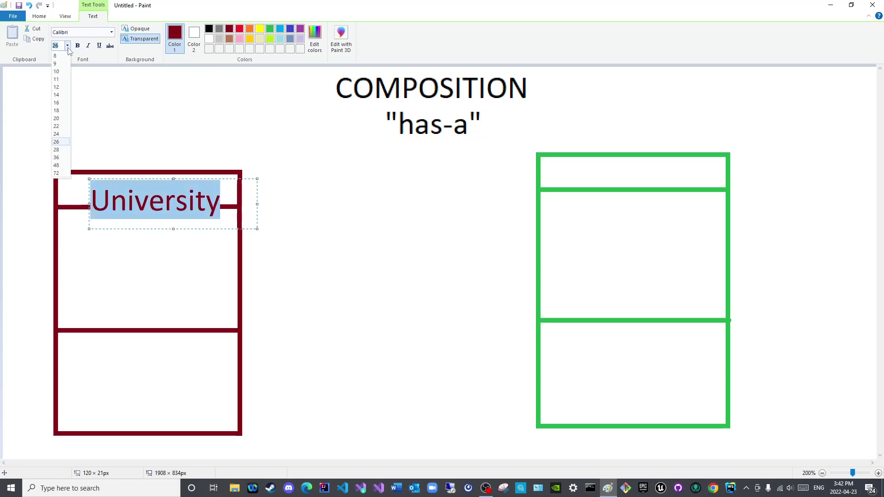
{"action": "left_click", "coordinate": [56, 79]}
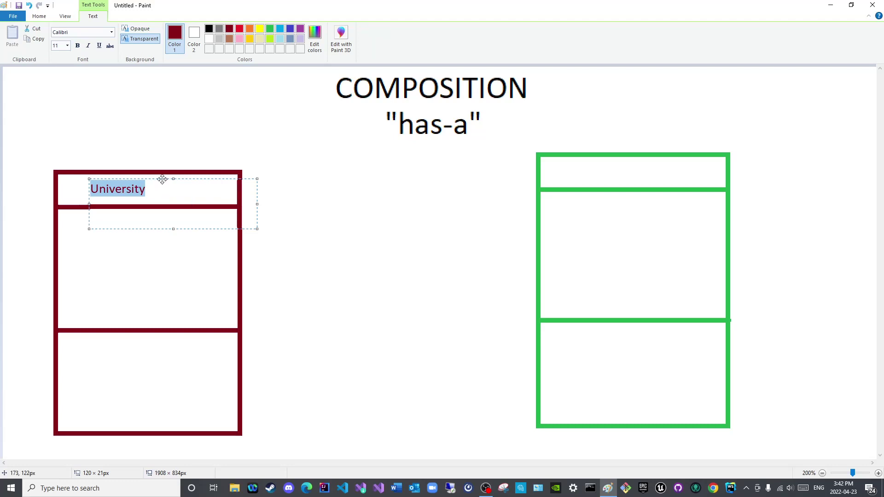
{"action": "left_click_drag", "start_coordinate": [162, 179], "coordinate": [195, 179]}
{"action": "left_click", "coordinate": [194, 152]}
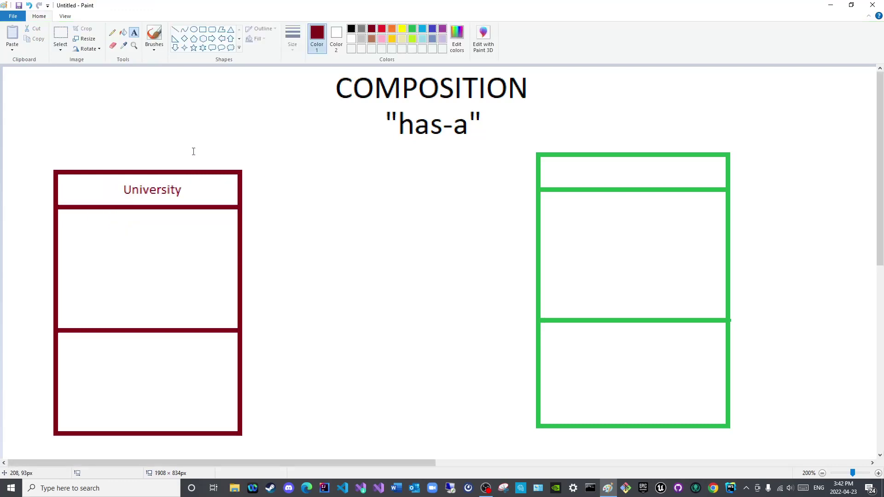
Type the green title "Library" centred in the right box's top compartment
{"action": "left_click", "coordinate": [412, 29]}
{"action": "left_click", "coordinate": [582, 164]}
{"action": "type", "text": "LKi"}
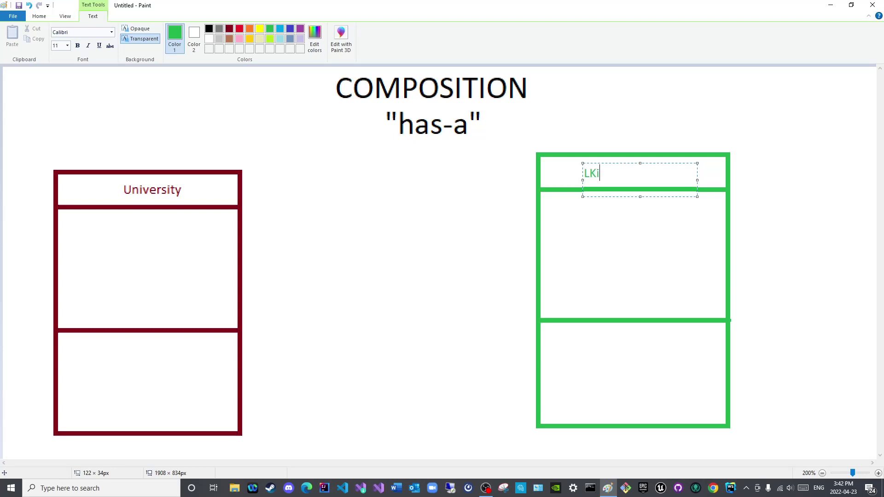
{"action": "type", "text": "brary"}
{"action": "key", "text": "Left"}
{"action": "key", "text": "Left"}
{"action": "key", "text": "Left"}
{"action": "key", "text": "Left"}
{"action": "key", "text": "Left"}
{"action": "key", "text": "BackSpace"}
{"action": "left_click_drag", "start_coordinate": [665, 164], "coordinate": [699, 160]}
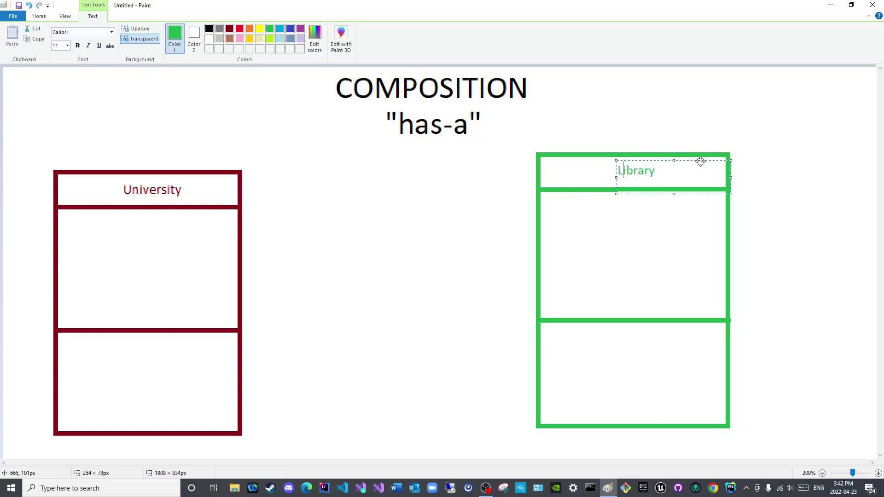
{"action": "left_click", "coordinate": [704, 110]}
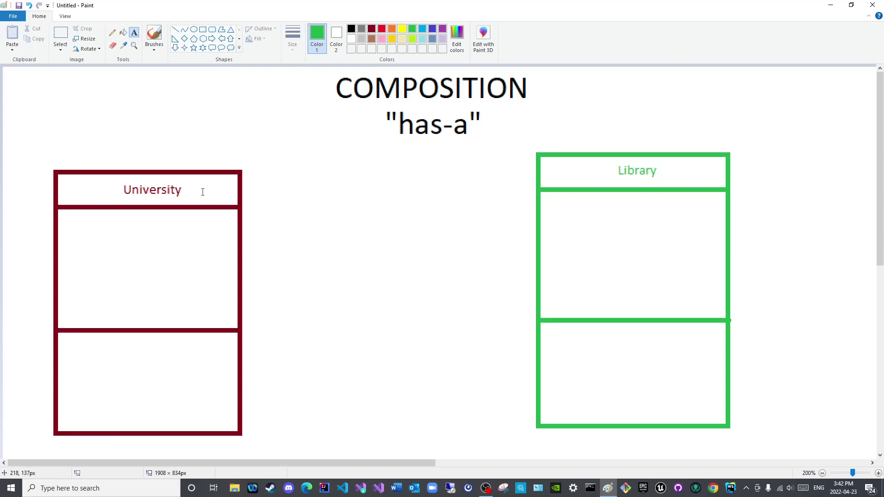
In maroon, type the attribute lines + Library: Library, + Student: Student and + Buildings: int
{"action": "left_click", "coordinate": [371, 28]}
{"action": "left_click_drag", "start_coordinate": [61, 219], "coordinate": [248, 325]}
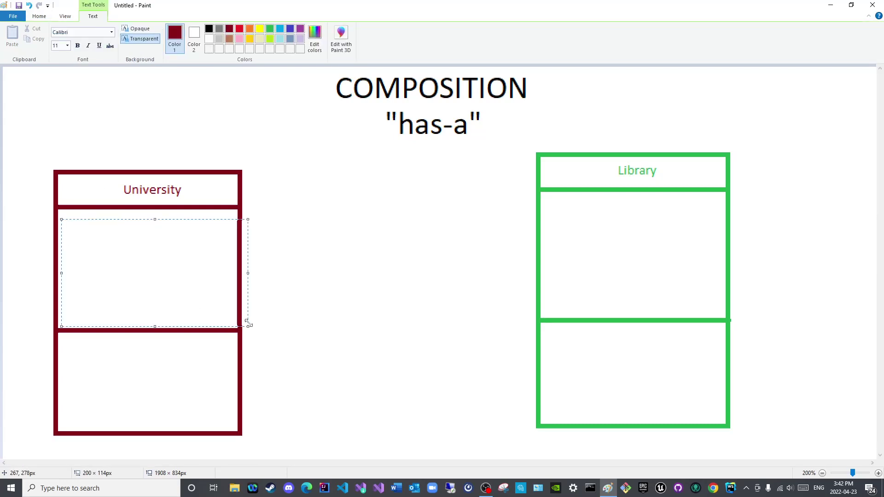
{"action": "type", "text": "+ Library"}
{"action": "type", "text": ":"}
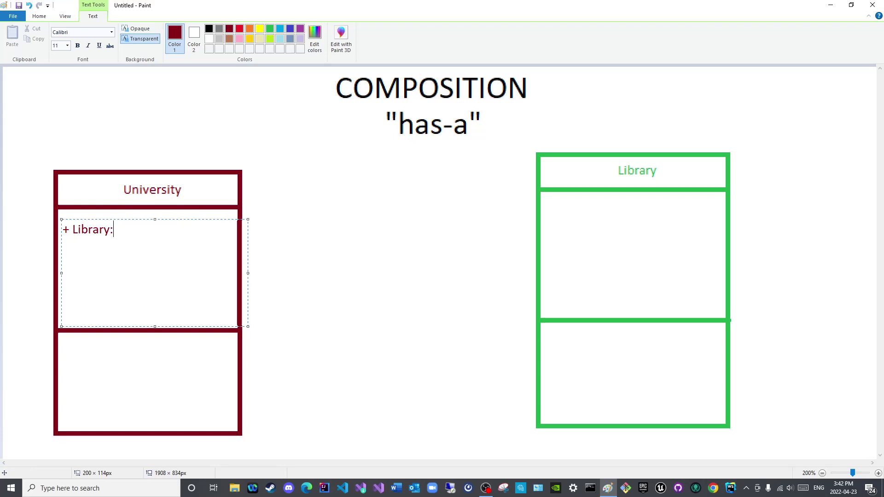
{"action": "type", "text": " Library"}
{"action": "key", "text": "Return"}
{"action": "type", "text": "+ Studen"}
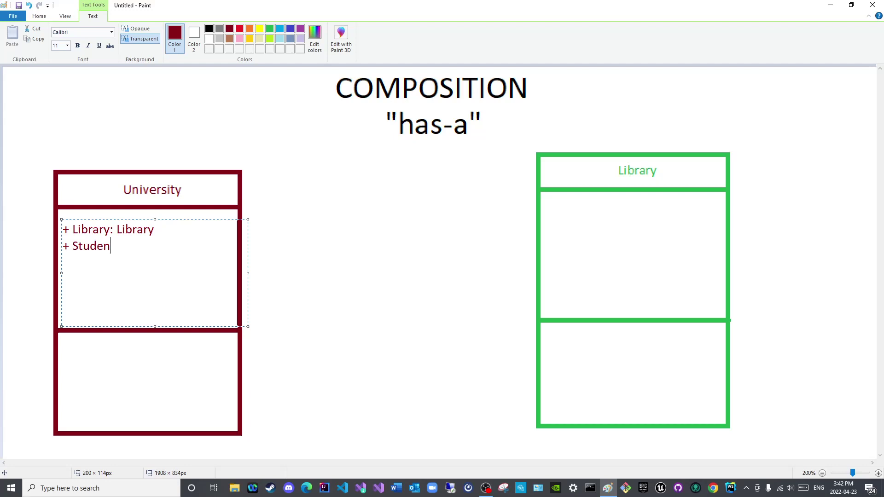
{"action": "type", "text": "t: Student"}
{"action": "key", "text": "Return"}
{"action": "type", "text": "+ Buil"}
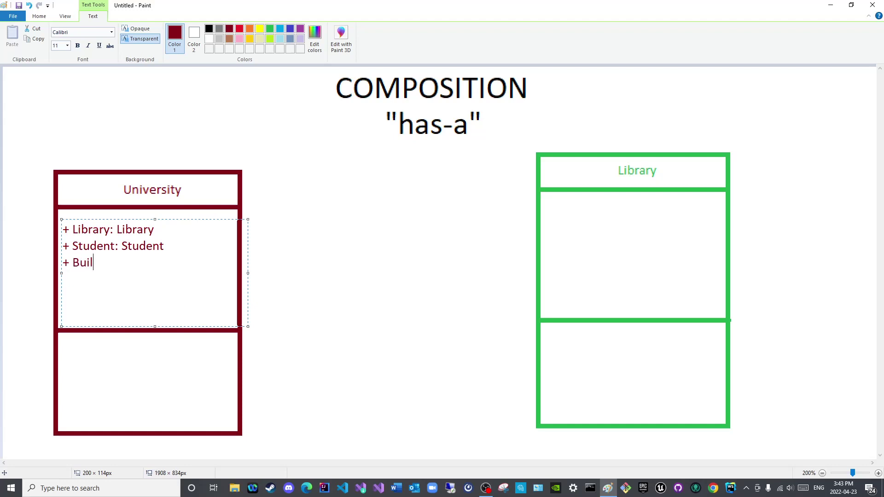
{"action": "type", "text": "dings: int"}
Lowercase the attribute names to library, student and buildings
{"action": "left_click_drag", "start_coordinate": [79, 229], "coordinate": [73, 263]}
{"action": "type", "text": "l"}
{"action": "key", "text": "BackSpace"}
{"action": "type", "text": "s"}
{"action": "left_click", "coordinate": [80, 262]}
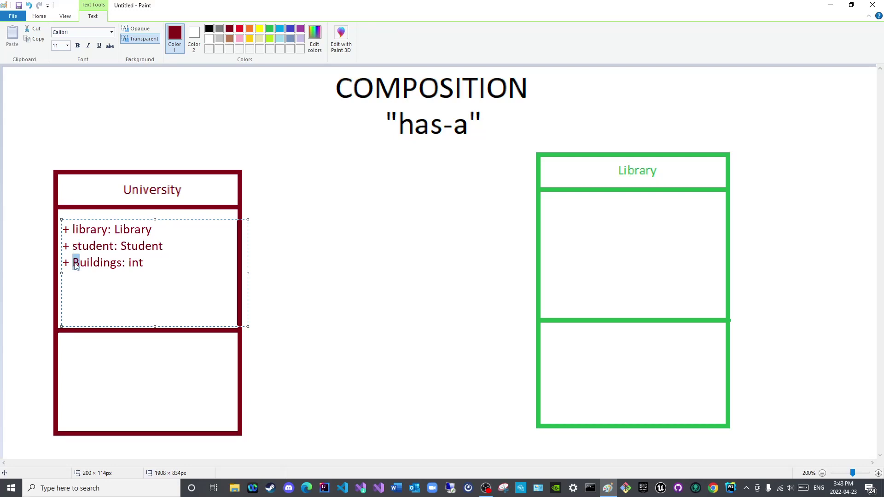
{"action": "key", "text": "BackSpace"}
{"action": "type", "text": "b"}
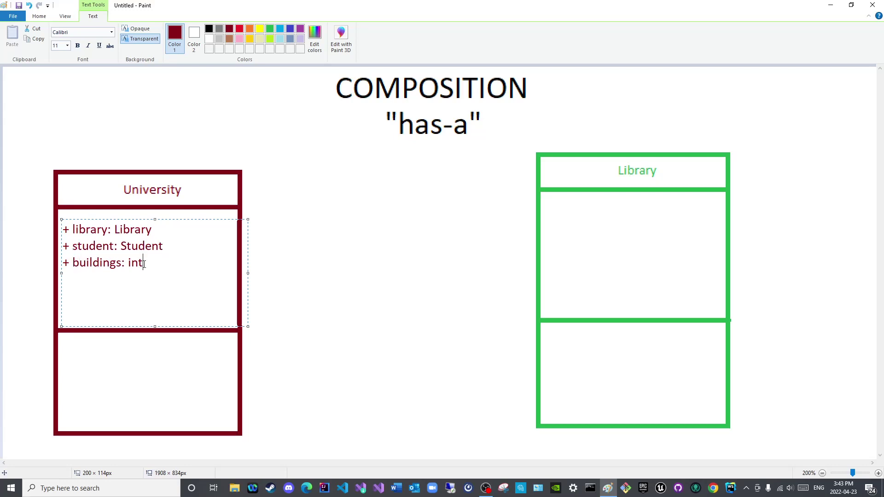
Add a fourth attribute line + name: String, briefly trying a sample value in parentheses
{"action": "key", "text": "Return"}
{"action": "type", "text": "+name"}
{"action": "left_click", "coordinate": [70, 279]}
{"action": "type", "text": "name: String"}
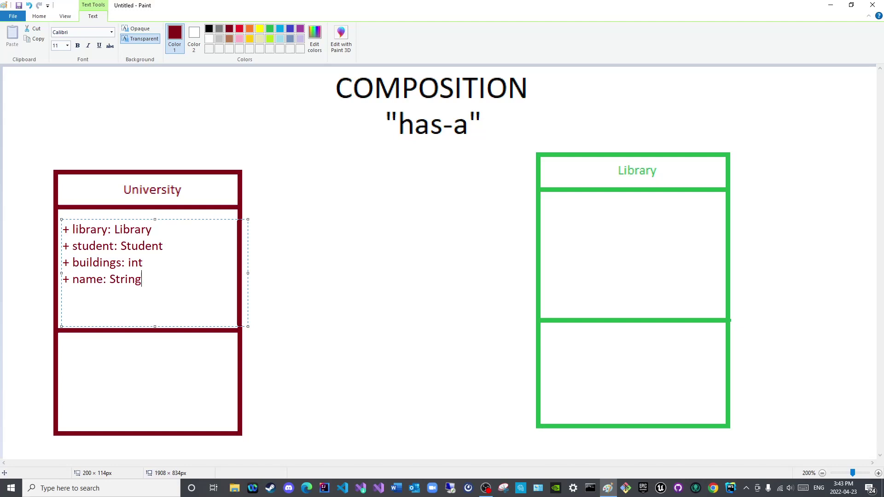
{"action": "type", "text": "()"}
{"action": "key", "text": "Left"}
{"action": "type", "text": "\"Mohammad123"}
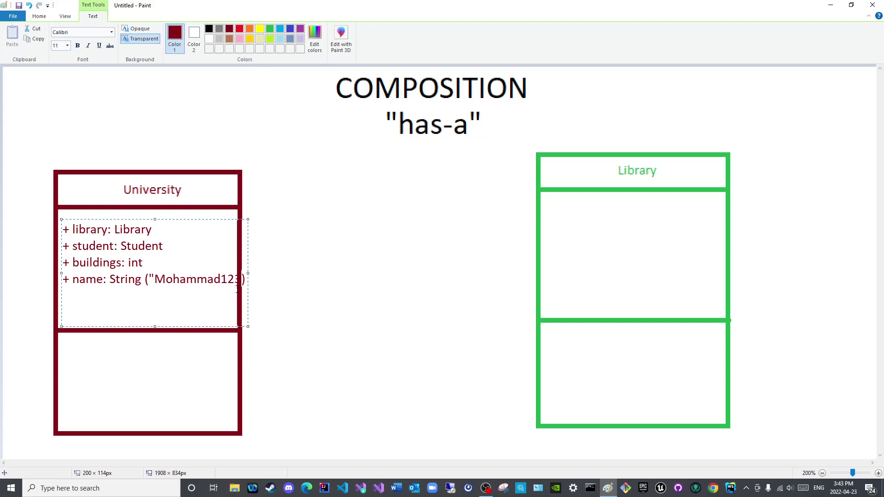
{"action": "key", "text": "BackSpace"}
{"action": "key", "text": "BackSpace"}
{"action": "key", "text": "BackSpace"}
{"action": "key", "text": "BackSpace"}
{"action": "key", "text": "BackSpace"}
{"action": "key", "text": "BackSpace"}
{"action": "key", "text": "BackSpace"}
{"action": "key", "text": "BackSpace"}
{"action": "key", "text": "BackSpace"}
{"action": "key", "text": "BackSpace"}
{"action": "key", "text": "BackSpace"}
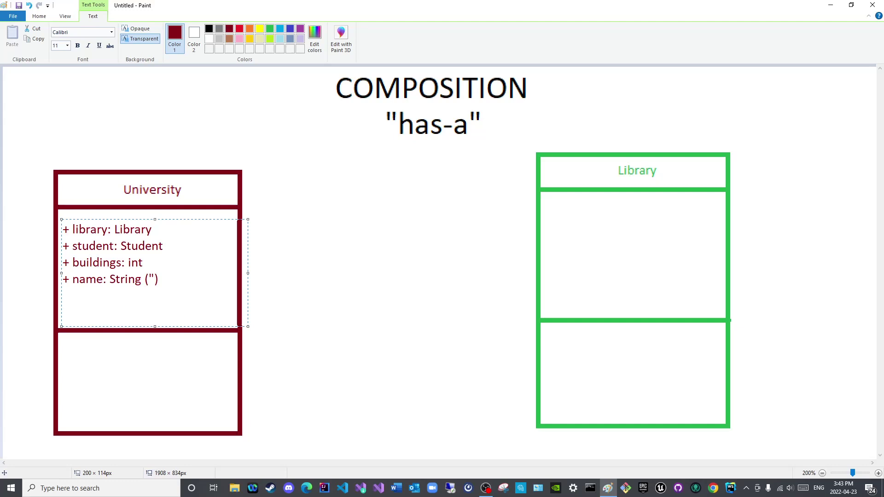
{"action": "type", "text": "\"3"}
Strip the leftover quotes, parentheses and 3 so the line reads + name: String
{"action": "left_click_drag", "start_coordinate": [149, 279], "coordinate": [171, 280]}
{"action": "left_click", "coordinate": [174, 281]}
{"action": "left_click", "coordinate": [166, 279]}
{"action": "key", "text": "BackSpace"}
{"action": "key", "text": "Left"}
{"action": "key", "text": "BackSpace"}
{"action": "left_click_drag", "start_coordinate": [148, 279], "coordinate": [158, 279]}
{"action": "left_click", "coordinate": [162, 280]}
{"action": "key", "text": "BackSpace"}
{"action": "key", "text": "BackSpace"}
{"action": "key", "text": "BackSpace"}
{"action": "left_click", "coordinate": [347, 305]}
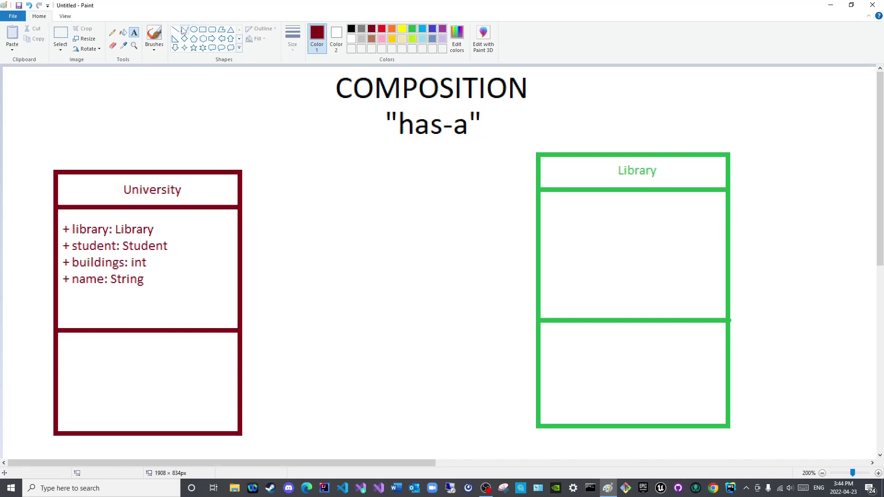
Type the methods + printBuildingList() and + printStudentList() in University's bottom compartment
{"action": "left_click_drag", "start_coordinate": [61, 337], "coordinate": [231, 418]}
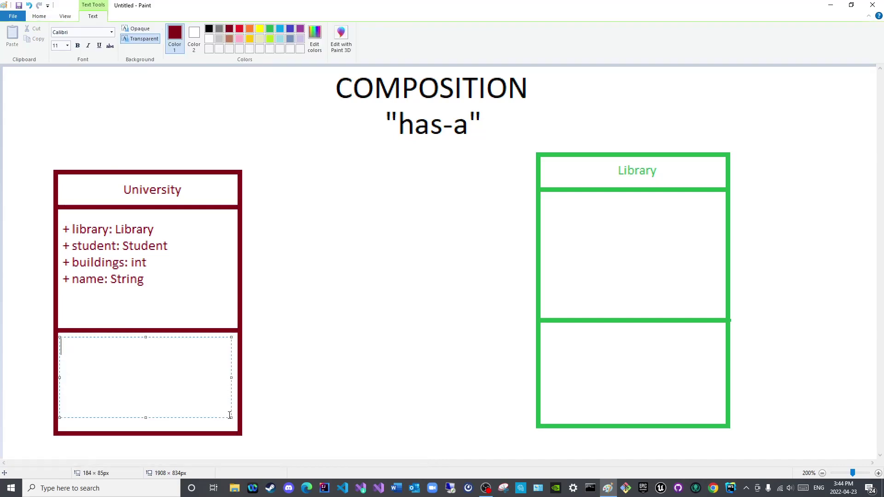
{"action": "type", "text": "+ printBuildings()"}
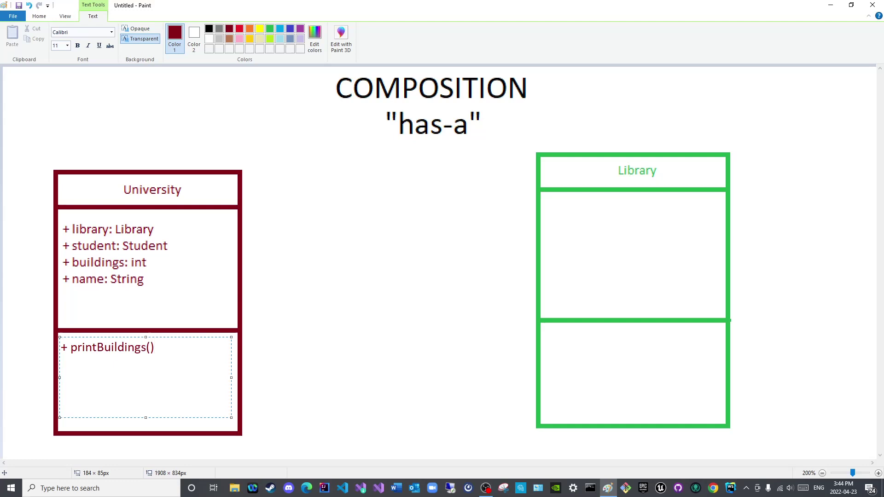
{"action": "key", "text": "shift+Left"}
{"action": "key", "text": "BackSpace"}
{"action": "type", "text": "List"}
{"action": "key", "text": "End"}
{"action": "key", "text": "Return"}
{"action": "type", "text": "+ printStude"}
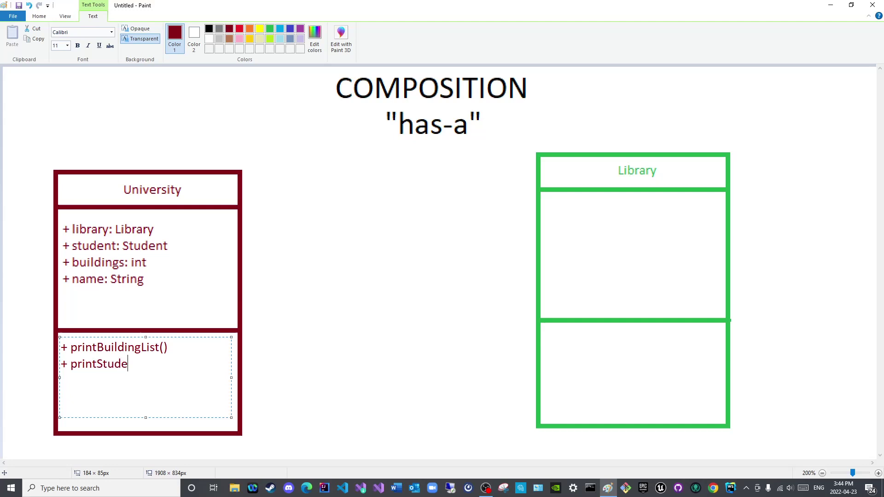
{"action": "type", "text": "ntList("}
{"action": "left_click", "coordinate": [319, 350]}
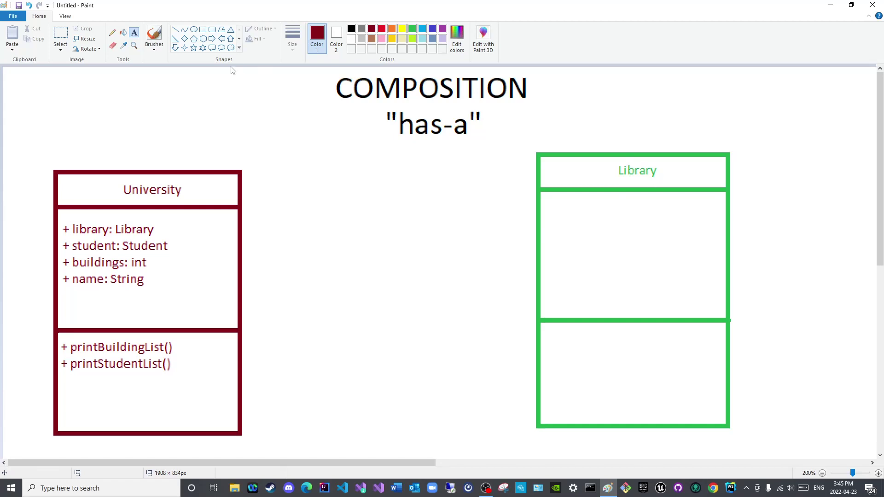
In green, list + books: int, + name: String and + location: String in Library's middle compartment
{"action": "left_click", "coordinate": [412, 28]}
{"action": "left_click", "coordinate": [174, 29]}
{"action": "left_click_drag", "start_coordinate": [547, 204], "coordinate": [718, 294]}
{"action": "type", "text": "+"}
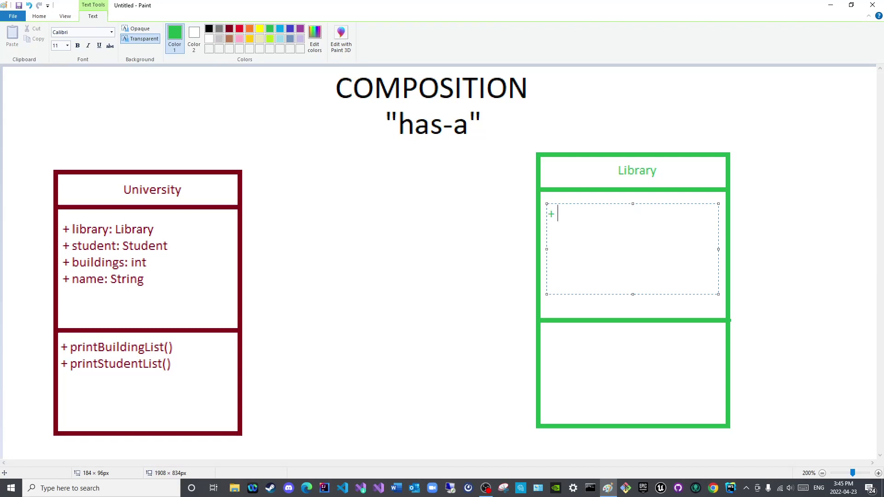
{"action": "type", "text": " books: int"}
{"action": "key", "text": "Return"}
{"action": "type", "text": "+ nam"}
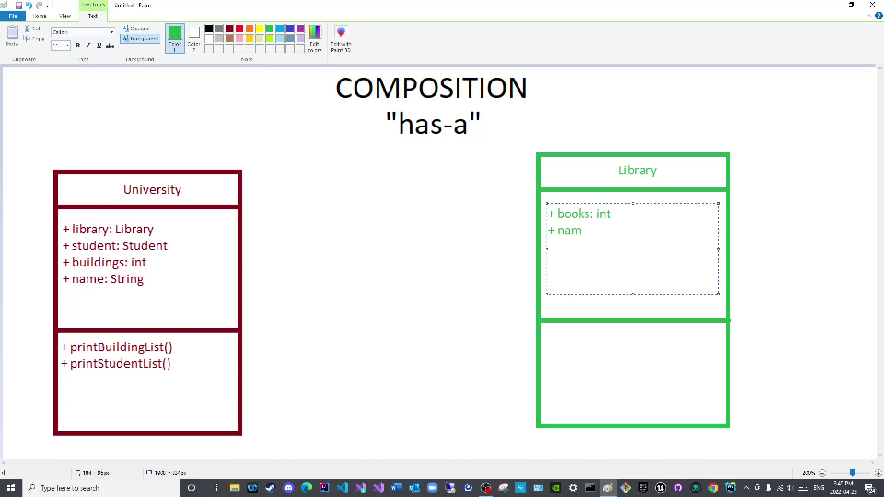
{"action": "type", "text": "e: Stri"}
{"action": "type", "text": "ng + "}
{"action": "type", "text": "location"}
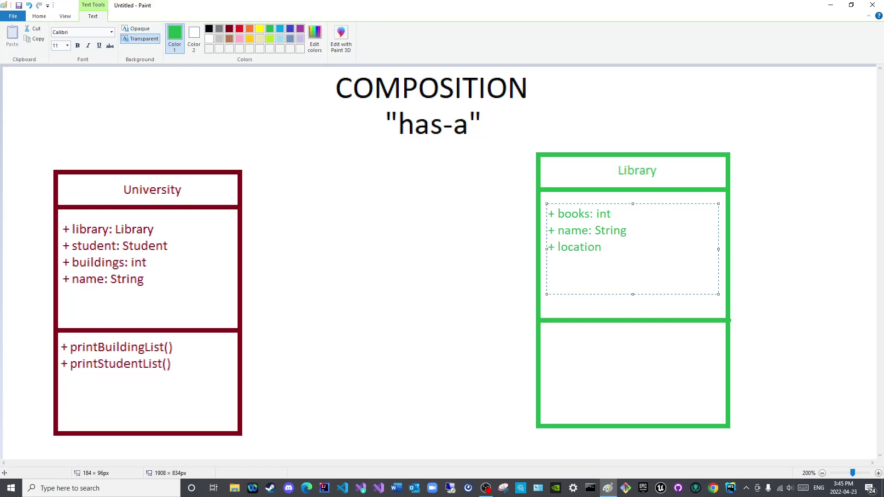
{"action": "type", "text": ":"}
{"action": "type", "text": "String"}
Add the green method +printBookList(): void to Library's bottom compartment
{"action": "left_click", "coordinate": [591, 351]}
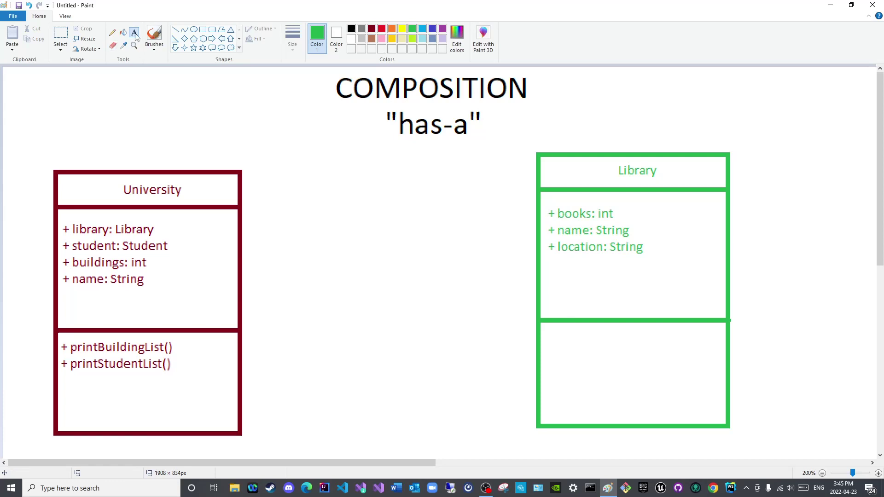
{"action": "left_click_drag", "start_coordinate": [557, 341], "coordinate": [687, 376]}
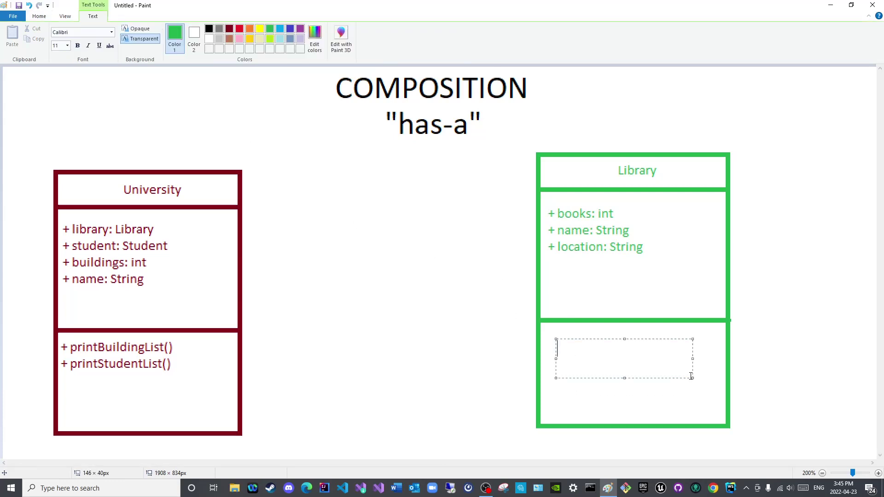
{"action": "type", "text": "+printBookList()"}
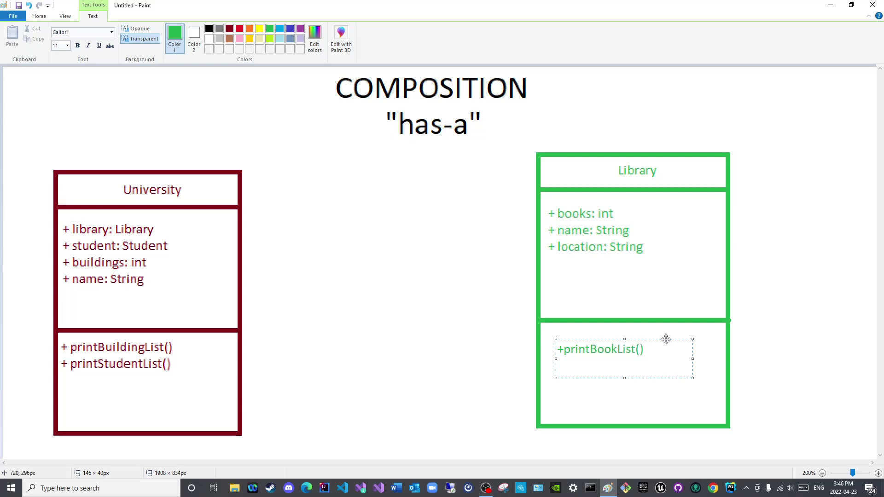
{"action": "left_click_drag", "start_coordinate": [664, 339], "coordinate": [653, 327]}
{"action": "type", "text": ": void"}
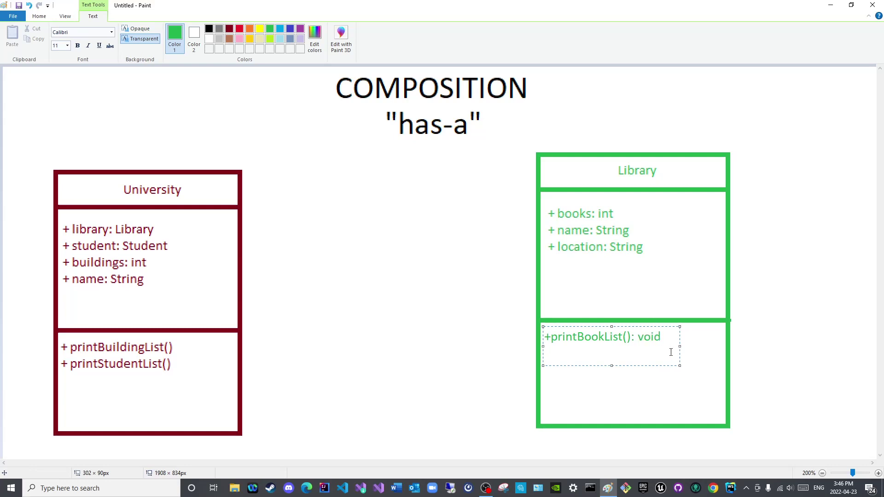
{"action": "left_click", "coordinate": [473, 346]}
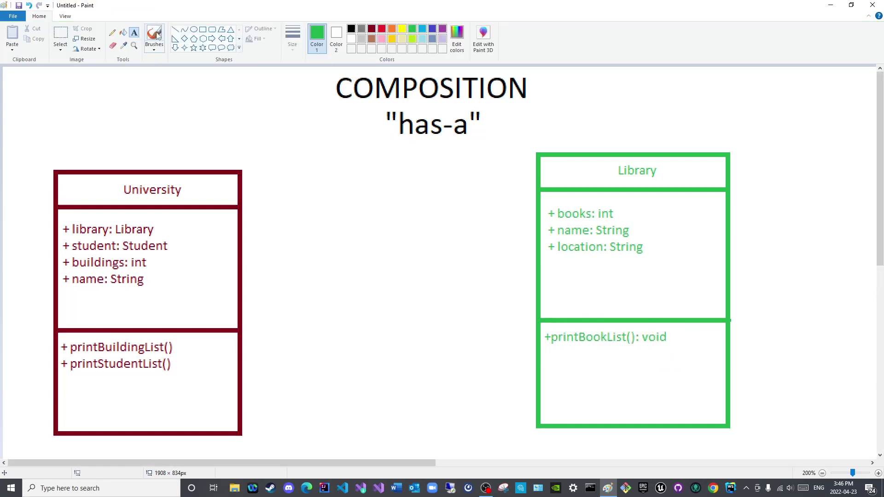
In maroon, append ": void" after both University methods
{"action": "left_click", "coordinate": [372, 29]}
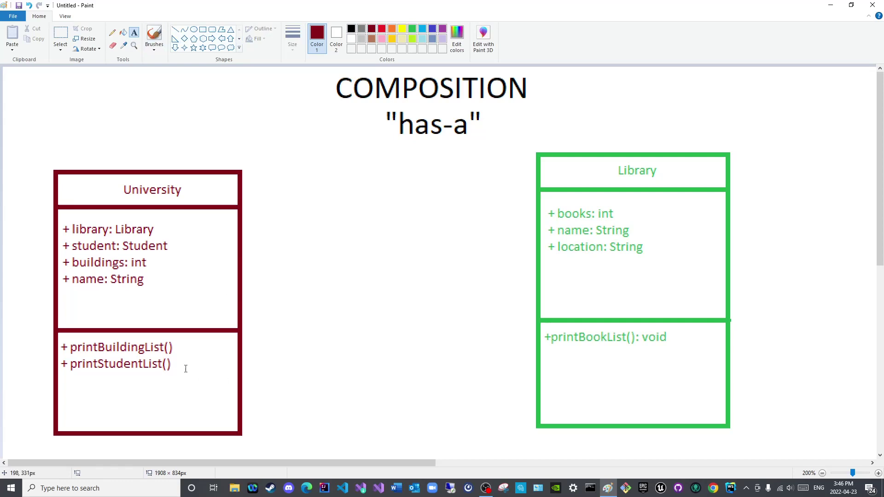
{"action": "left_click_drag", "start_coordinate": [175, 343], "coordinate": [259, 389]}
{"action": "type", "text": ": void"}
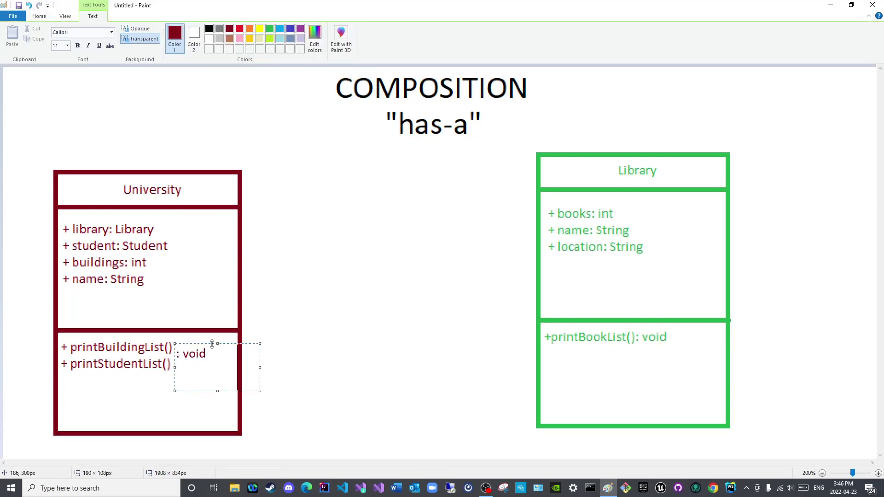
{"action": "left_click_drag", "start_coordinate": [209, 343], "coordinate": [206, 337]}
{"action": "key", "text": "Return"}
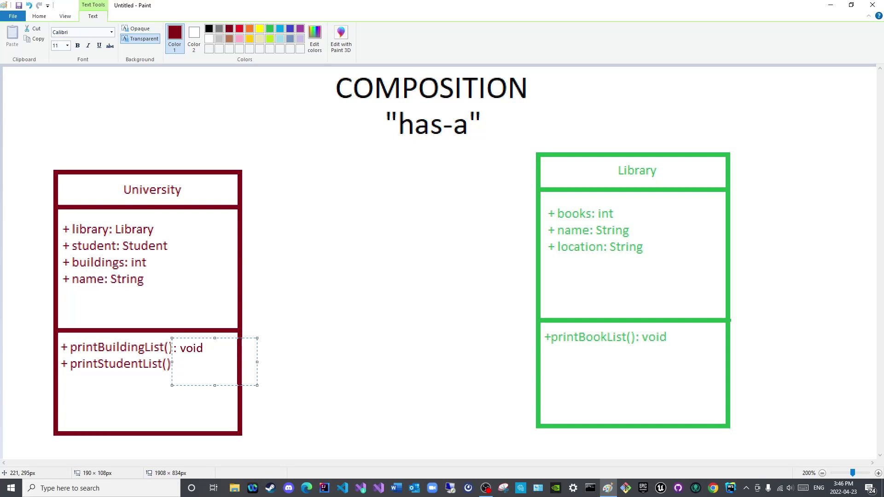
{"action": "type", "text": ": void"}
{"action": "left_click", "coordinate": [405, 332]}
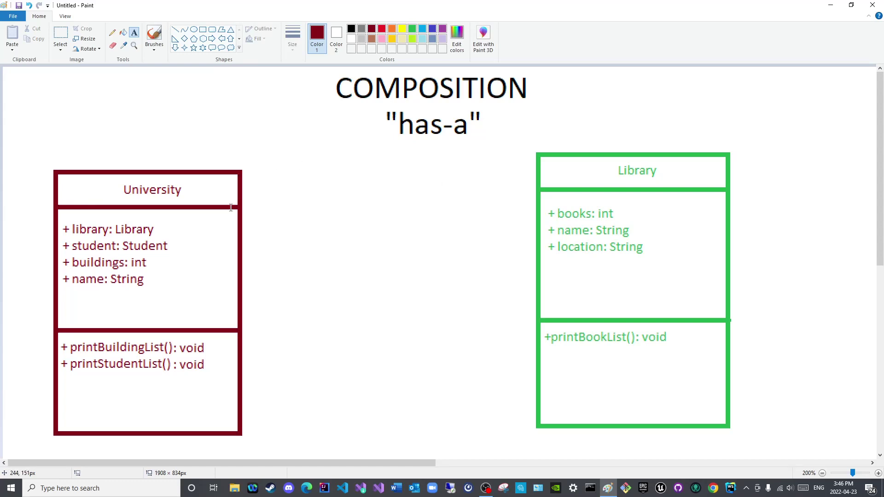
{"action": "left_click", "coordinate": [60, 34]}
{"action": "left_click_drag", "start_coordinate": [28, 151], "coordinate": [260, 438]}
{"action": "left_click_drag", "start_coordinate": [525, 143], "coordinate": [742, 438]}
{"action": "left_click", "coordinate": [821, 363]}
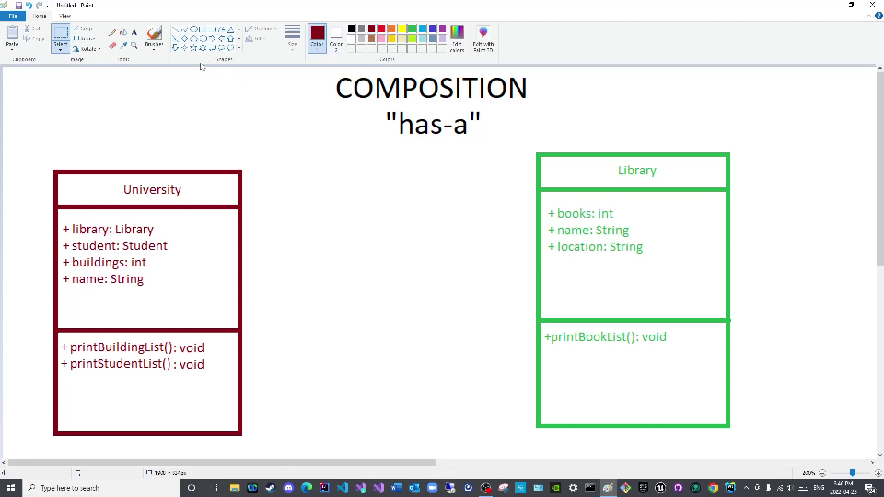
Draw a blue horizontal connector from the Library box's left edge to the University box
{"action": "left_click", "coordinate": [175, 29]}
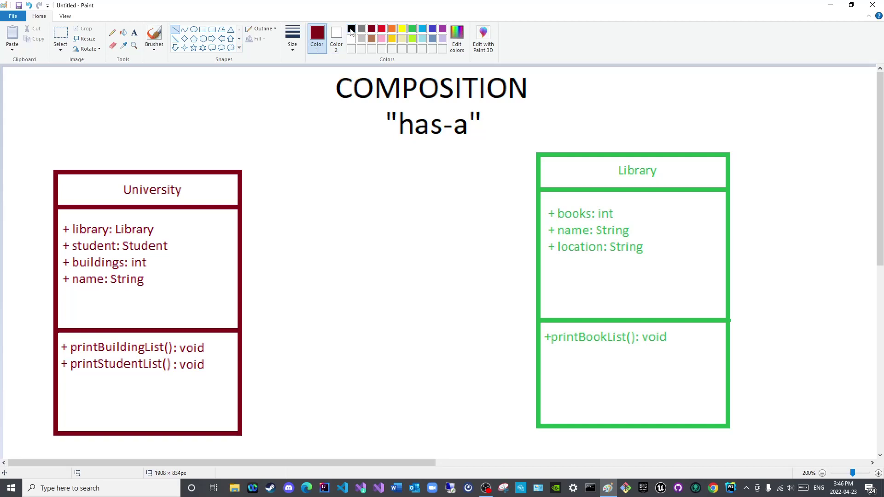
{"action": "left_click", "coordinate": [433, 31]}
{"action": "left_click_drag", "start_coordinate": [536, 176], "coordinate": [242, 176]}
{"action": "left_click", "coordinate": [405, 231]}
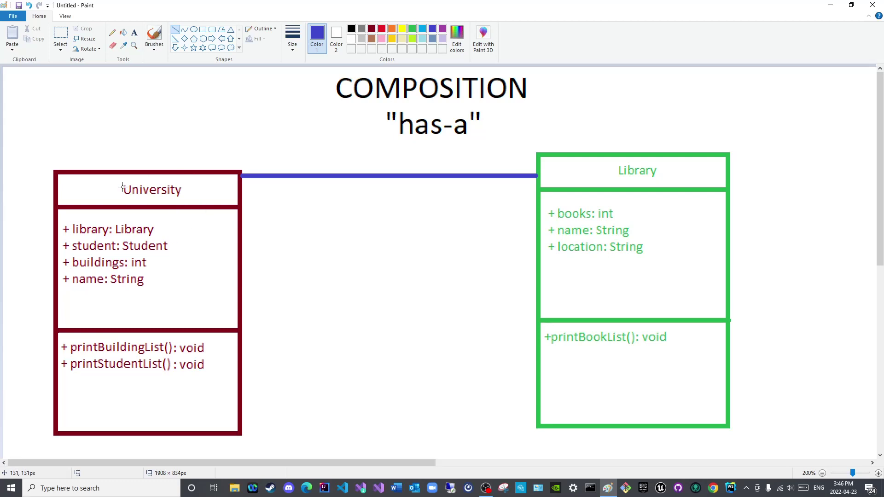
{"action": "left_click", "coordinate": [60, 34]}
{"action": "left_click_drag", "start_coordinate": [83, 144], "coordinate": [224, 242]}
{"action": "left_click_drag", "start_coordinate": [614, 175], "coordinate": [673, 199]}
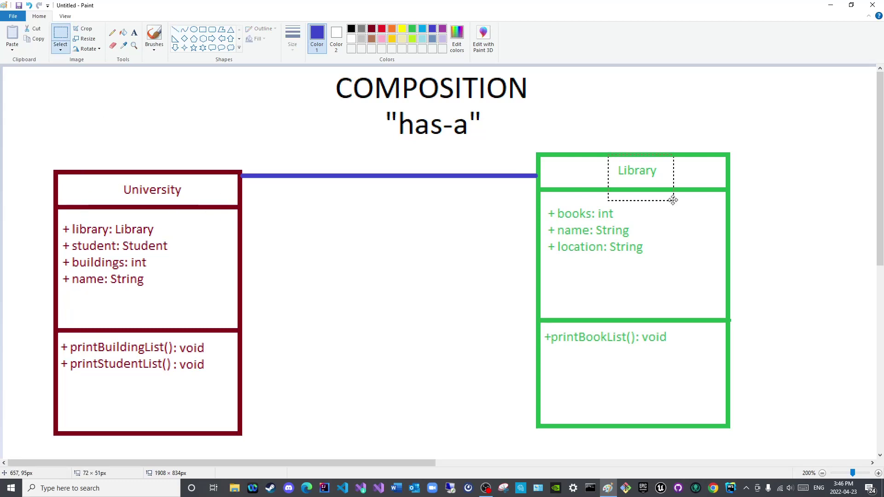
{"action": "left_click", "coordinate": [846, 273]}
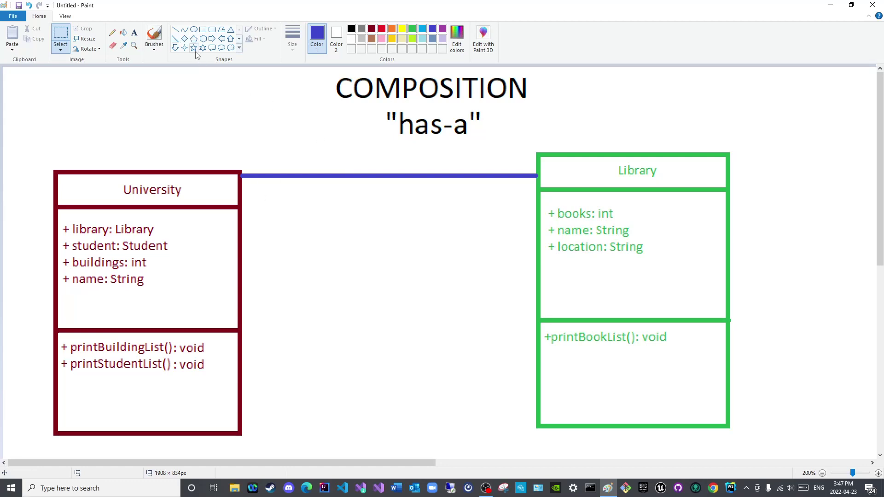
Draw a diamond below the connector line and fill it solid blue
{"action": "left_click", "coordinate": [184, 39]}
{"action": "left_click_drag", "start_coordinate": [286, 209], "coordinate": [320, 236]}
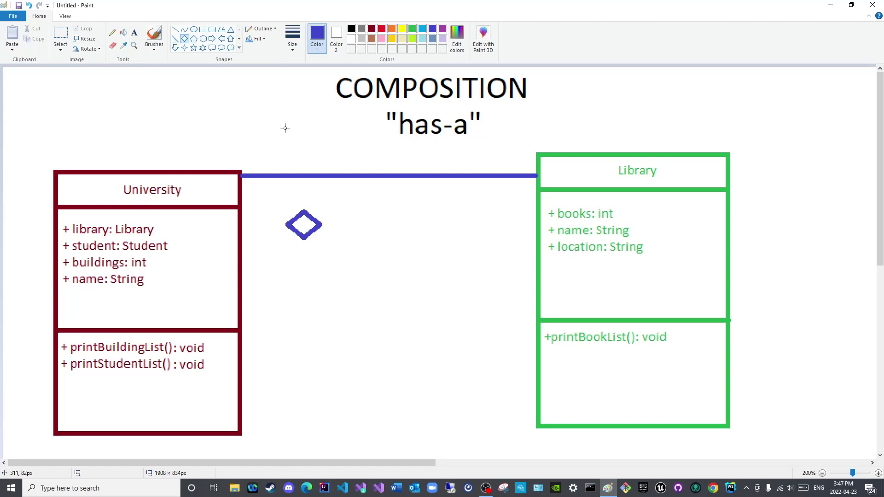
{"action": "left_click", "coordinate": [123, 32]}
{"action": "left_click", "coordinate": [306, 223]}
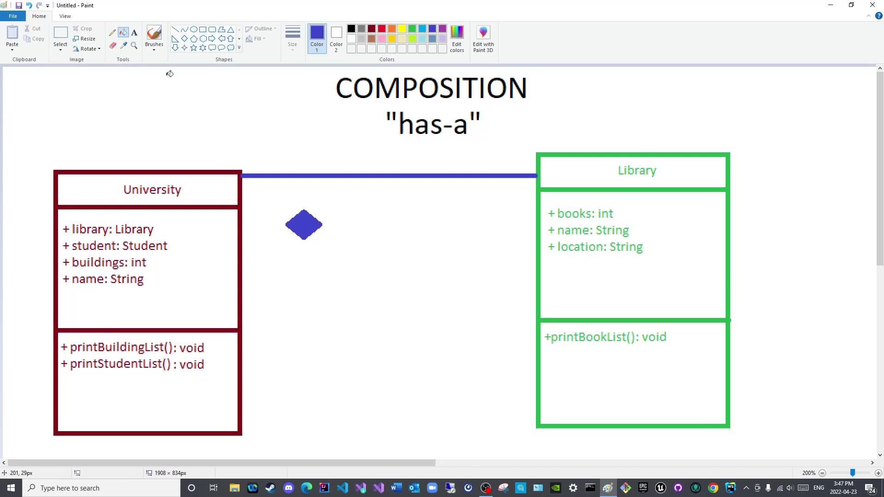
Move the blue diamond onto the line's University end with a transparent selection background
{"action": "left_click", "coordinate": [61, 33]}
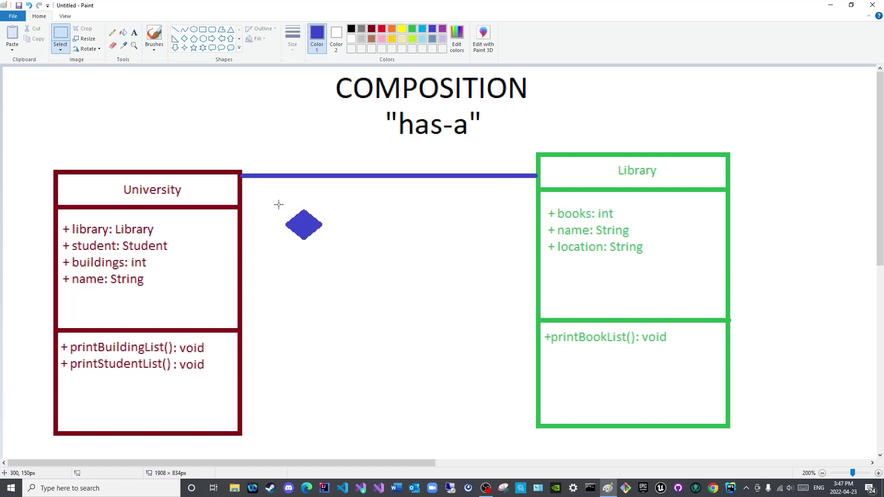
{"action": "left_click_drag", "start_coordinate": [278, 205], "coordinate": [335, 254]}
{"action": "mouse_move", "coordinate": [310, 227]}
{"action": "left_mouse_down"}
{"action": "mouse_move", "coordinate": [510, 216]}
{"action": "mouse_move", "coordinate": [620, 186]}
{"action": "mouse_move", "coordinate": [382, 263]}
{"action": "mouse_move", "coordinate": [529, 262]}
{"action": "mouse_move", "coordinate": [638, 191]}
{"action": "mouse_move", "coordinate": [641, 201]}
{"action": "mouse_move", "coordinate": [633, 181]}
{"action": "mouse_move", "coordinate": [643, 191]}
{"action": "mouse_move", "coordinate": [452, 231]}
{"action": "mouse_move", "coordinate": [146, 183]}
{"action": "mouse_move", "coordinate": [178, 190]}
{"action": "mouse_move", "coordinate": [133, 211]}
{"action": "mouse_move", "coordinate": [264, 187]}
{"action": "mouse_move", "coordinate": [267, 175]}
{"action": "left_mouse_up"}
{"action": "left_click", "coordinate": [61, 48]}
{"action": "left_click", "coordinate": [84, 132]}
{"action": "left_click", "coordinate": [333, 231]}
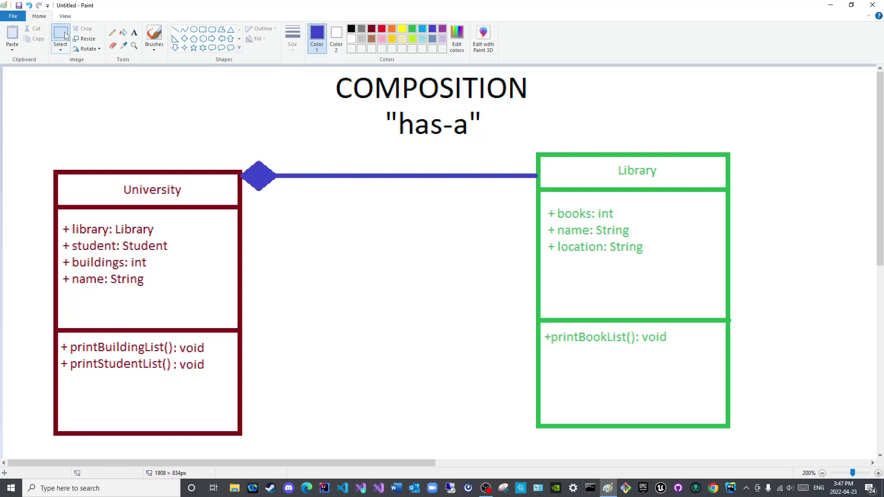
Try selections around the Library title, University title and blue diamond, clearing each one
{"action": "left_click_drag", "start_coordinate": [609, 154], "coordinate": [677, 184]}
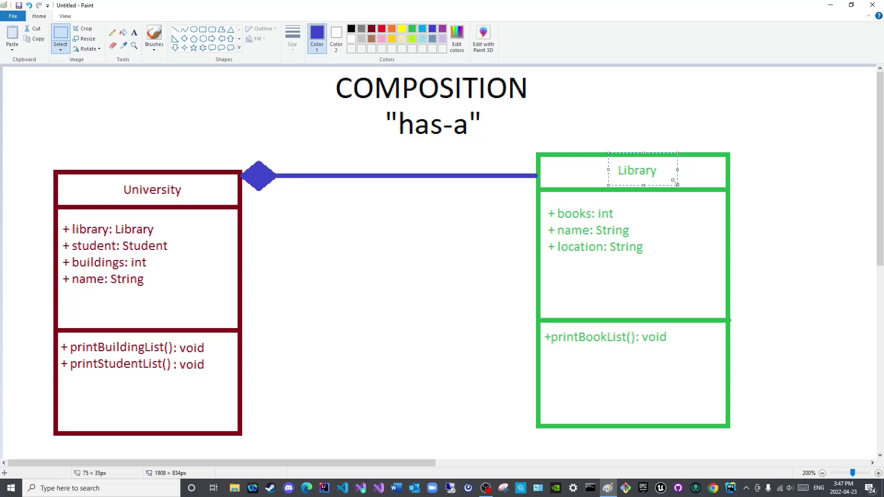
{"action": "left_click_drag", "start_coordinate": [116, 180], "coordinate": [206, 199]}
{"action": "left_click_drag", "start_coordinate": [614, 159], "coordinate": [664, 189]}
{"action": "left_click_drag", "start_coordinate": [124, 176], "coordinate": [221, 199]}
{"action": "left_click", "coordinate": [161, 186]}
{"action": "left_click_drag", "start_coordinate": [125, 182], "coordinate": [191, 203]}
{"action": "left_click_drag", "start_coordinate": [232, 158], "coordinate": [286, 210]}
{"action": "left_click_drag", "start_coordinate": [603, 159], "coordinate": [681, 189]}
{"action": "left_click", "coordinate": [830, 218]}
{"action": "left_click_drag", "start_coordinate": [237, 158], "coordinate": [280, 199]}
{"action": "left_click", "coordinate": [337, 197]}
Nudge the COMPOSITION heading slightly right so it centres above the 'has-a' caption
{"action": "left_click_drag", "start_coordinate": [324, 72], "coordinate": [555, 111]}
{"action": "mouse_move", "coordinate": [493, 94]}
{"action": "left_mouse_down"}
{"action": "mouse_move", "coordinate": [477, 210]}
{"action": "mouse_move", "coordinate": [464, 199]}
{"action": "mouse_move", "coordinate": [453, 125]}
{"action": "mouse_move", "coordinate": [489, 94]}
{"action": "left_mouse_up"}
{"action": "left_click", "coordinate": [610, 99]}
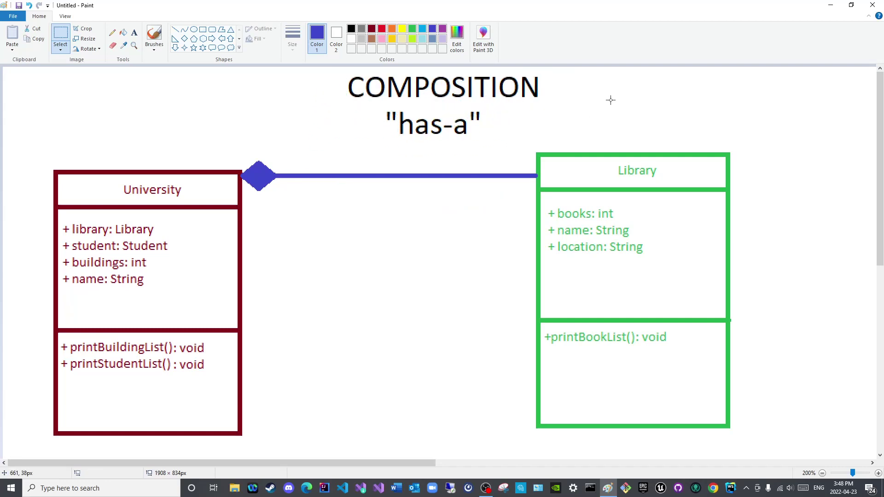